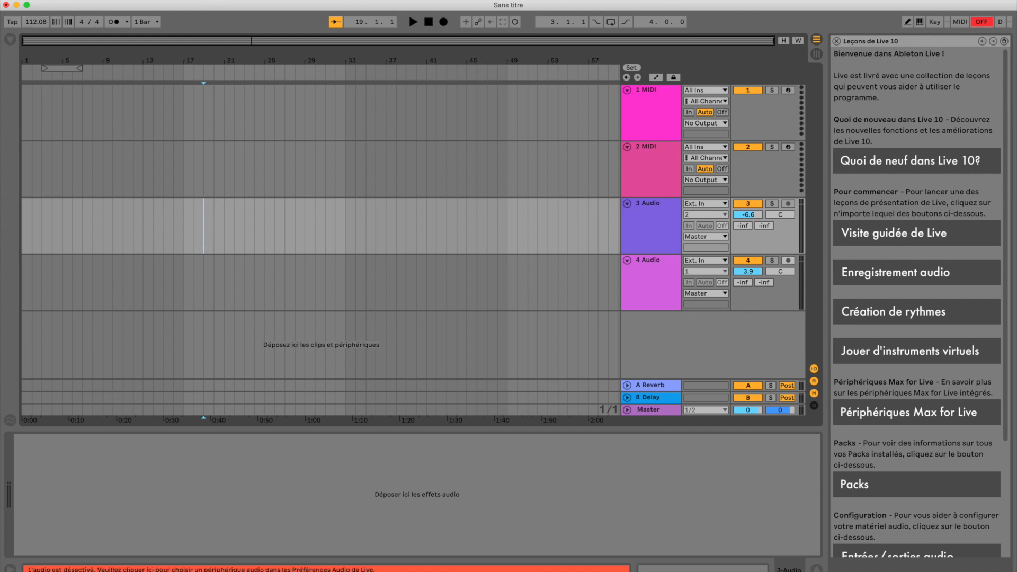
- Set both the audio input and output devices to Scarlett 2i2 USB in the preferences
click(62, 0)
mouse_move(40, 0)
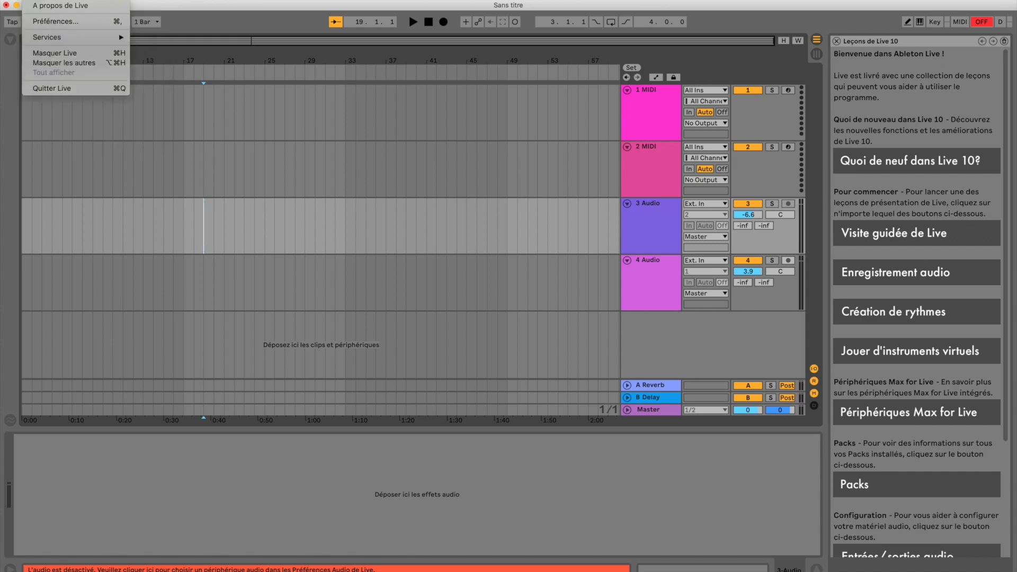
click(53, 21)
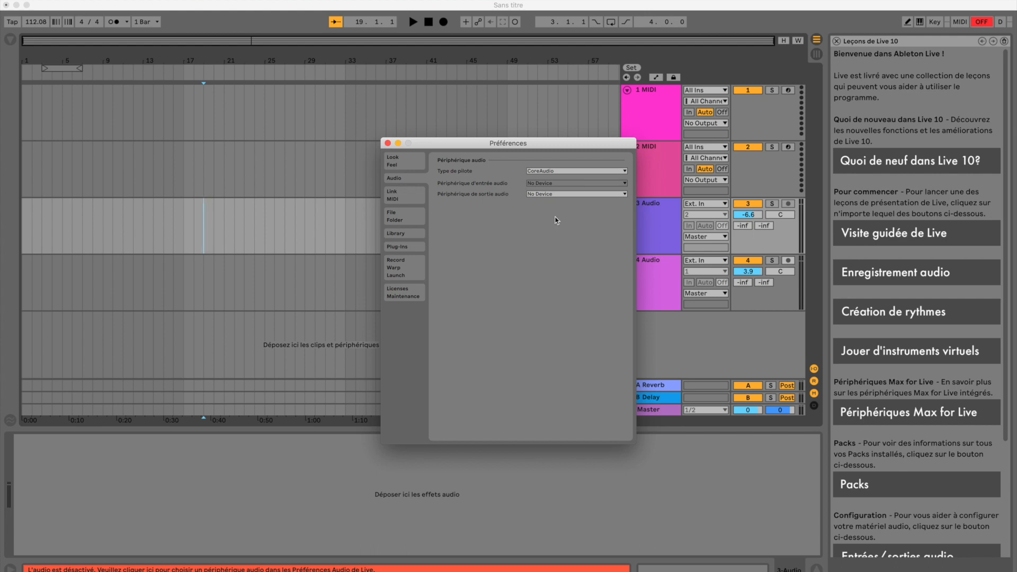
click(546, 186)
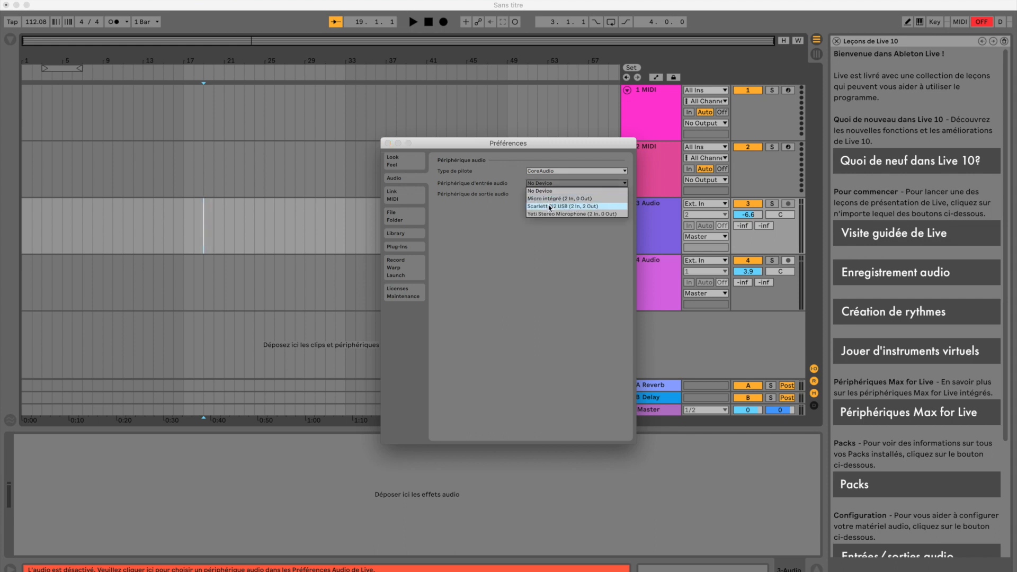
click(549, 206)
click(554, 194)
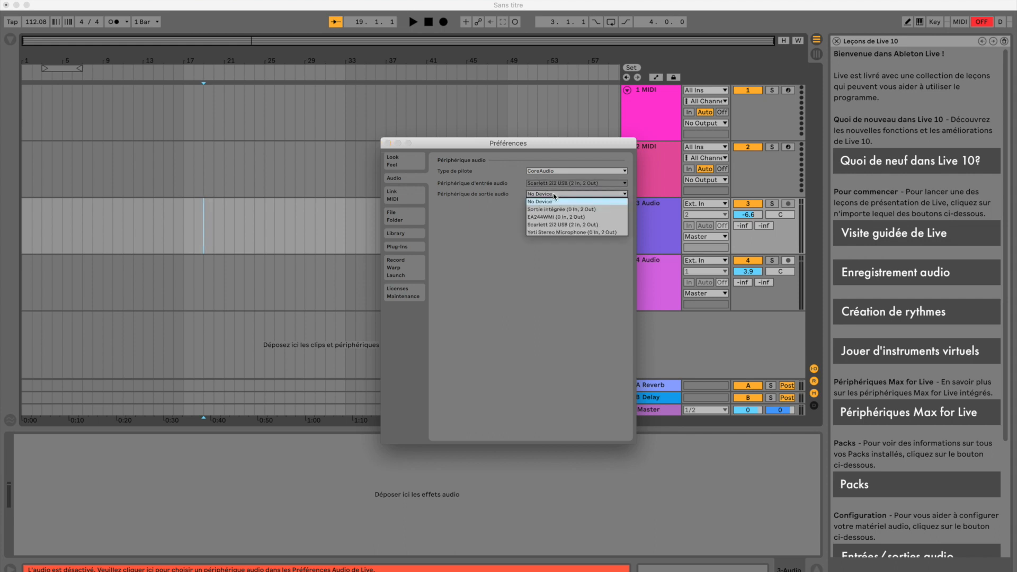
click(554, 225)
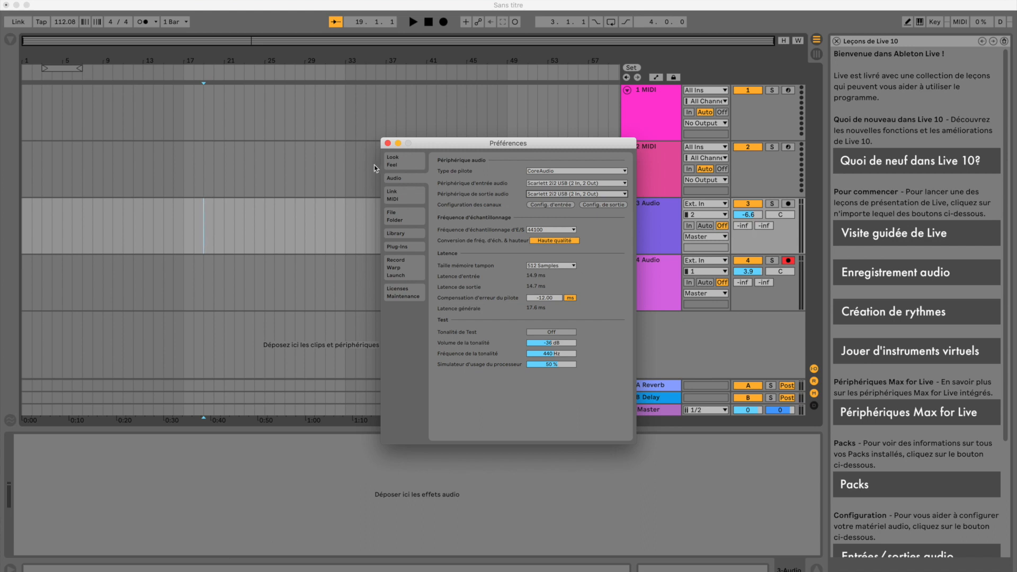
click(387, 144)
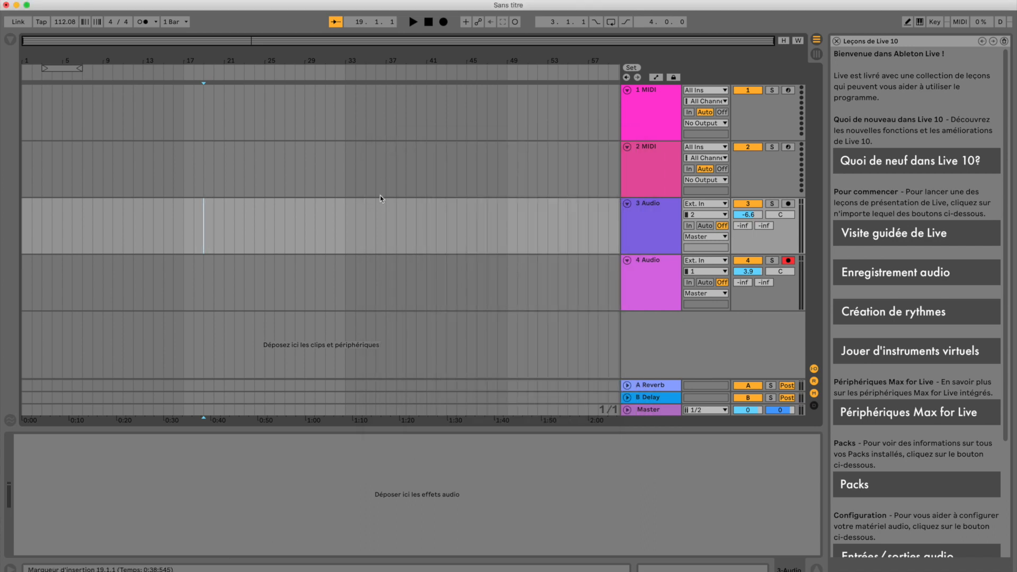
- Import M - Machistador.mp3 from the Finder folder onto the 3 Audio track at the start of bar 1
click(376, 279)
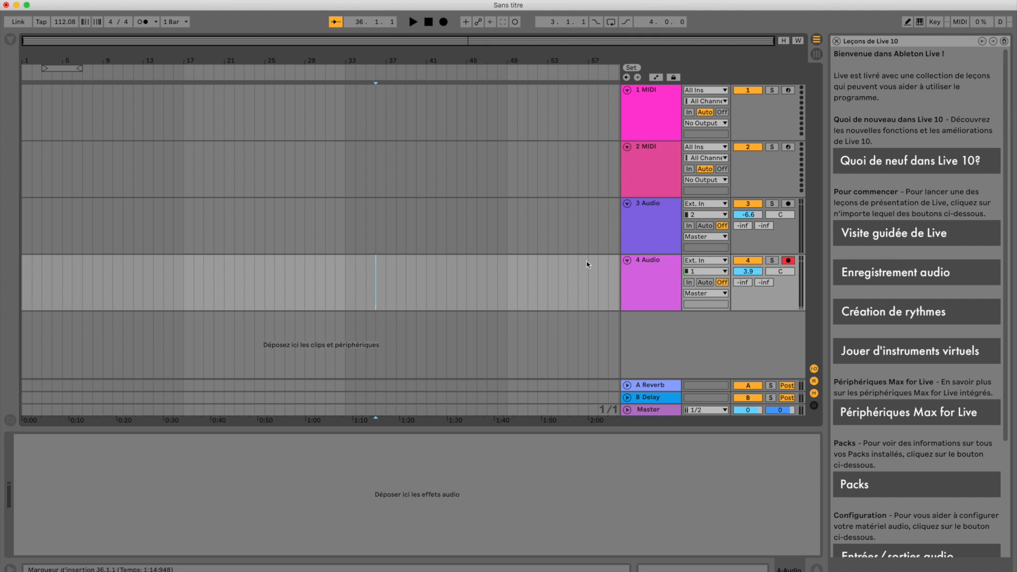
click(333, 229)
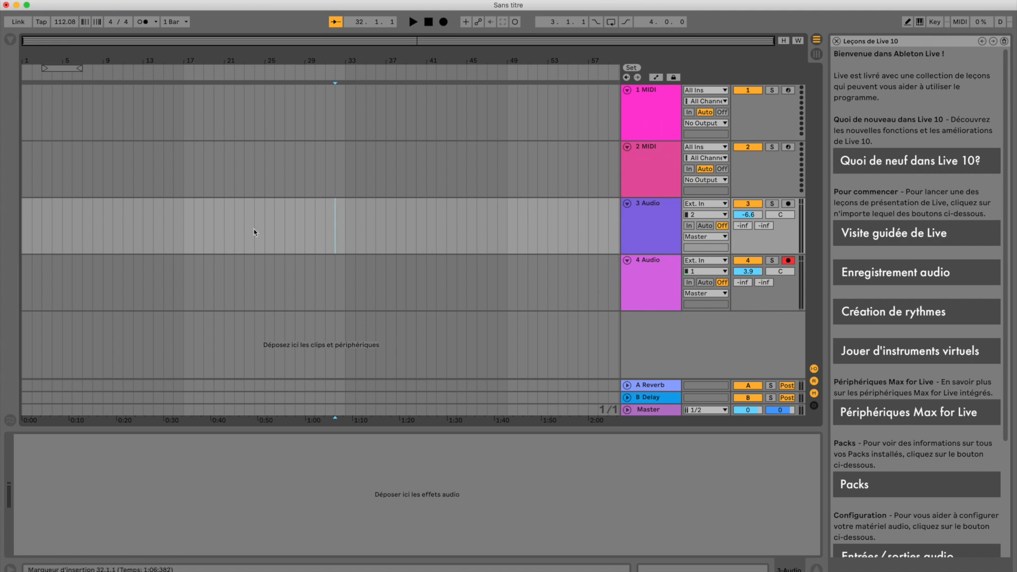
click(32, 247)
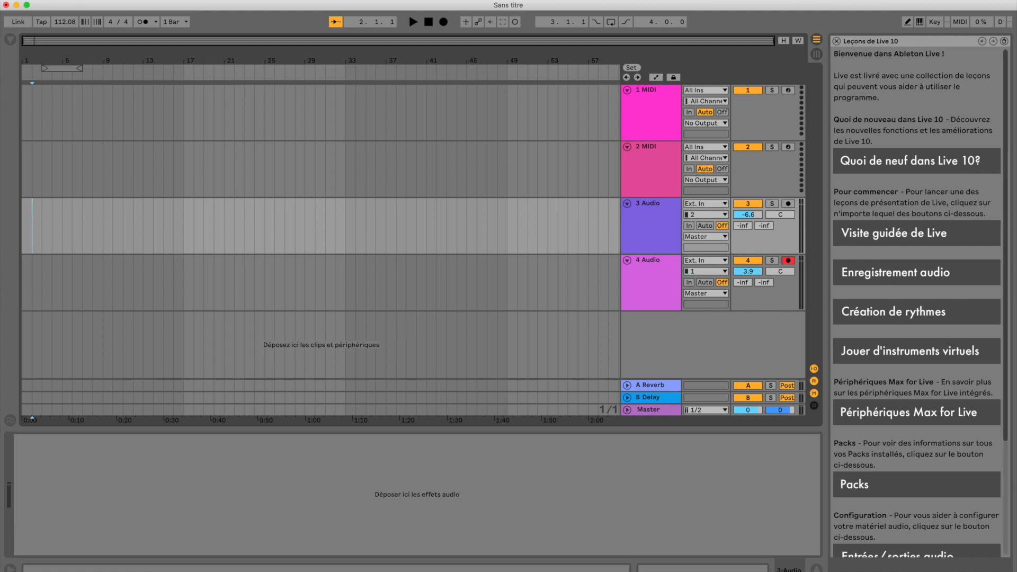
key(super+Tab)
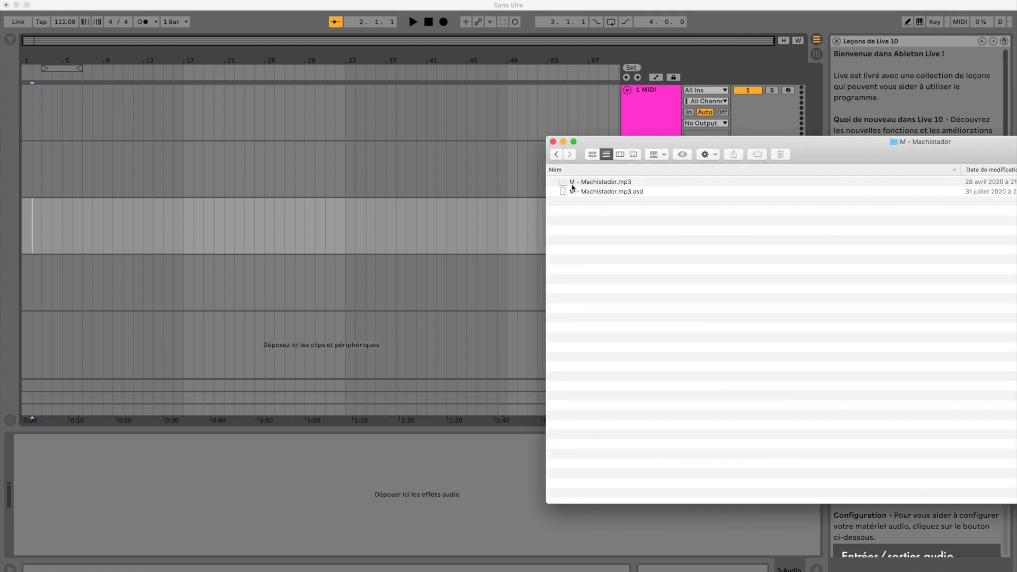
drag(565, 186, 24, 227)
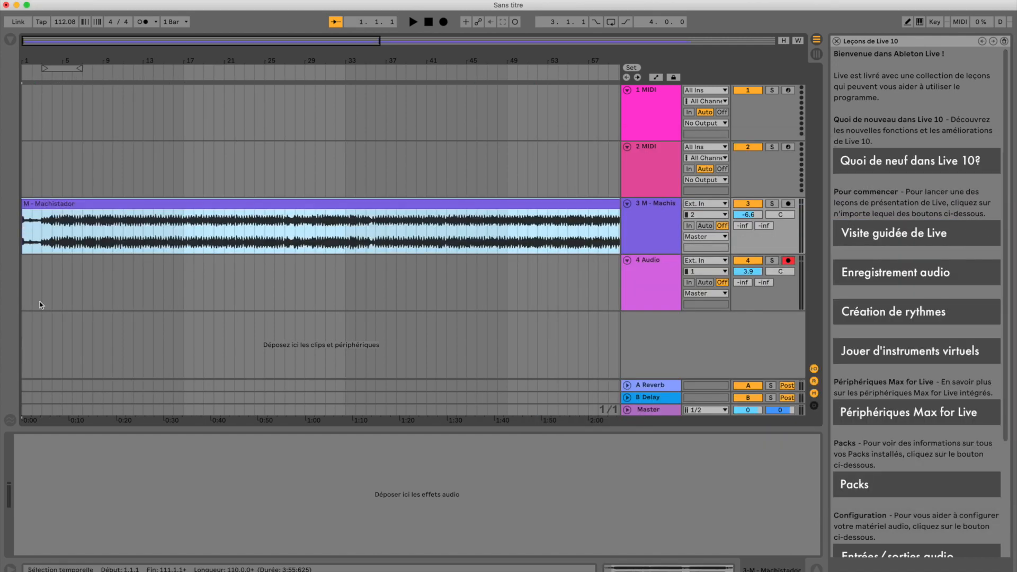
- Play the imported song from bar 1 to listen to it, and stop playback
click(24, 303)
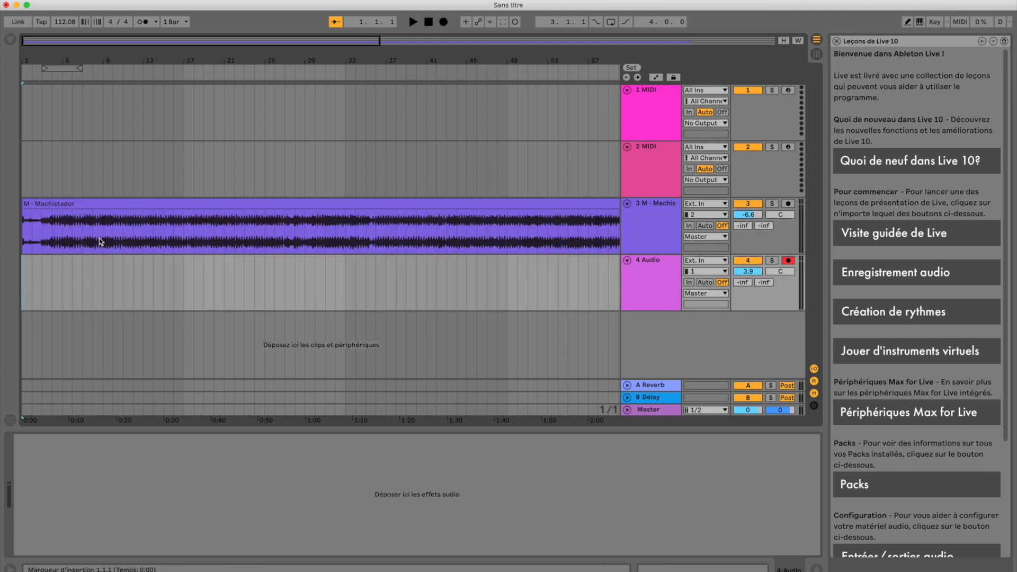
click(411, 23)
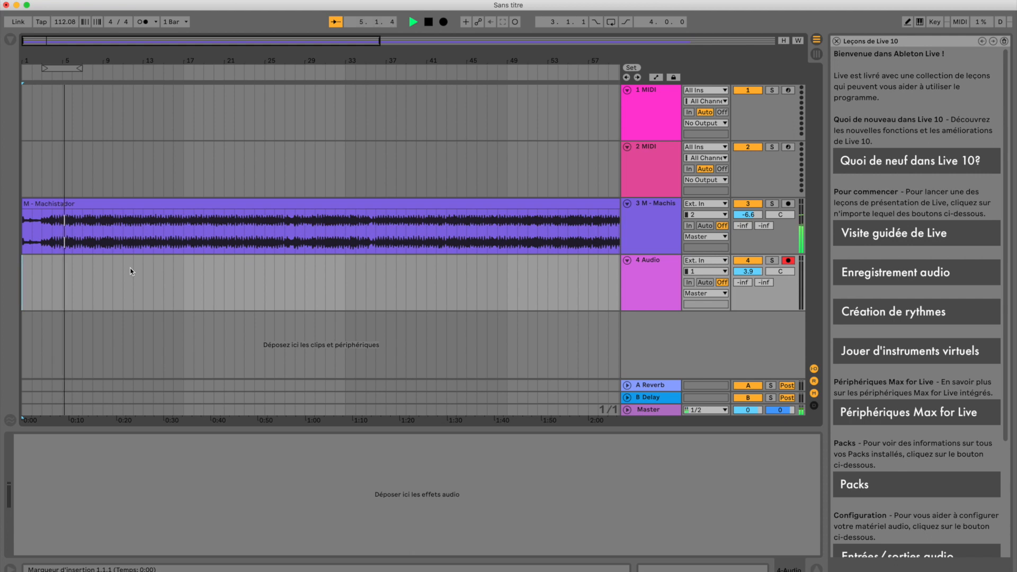
click(429, 22)
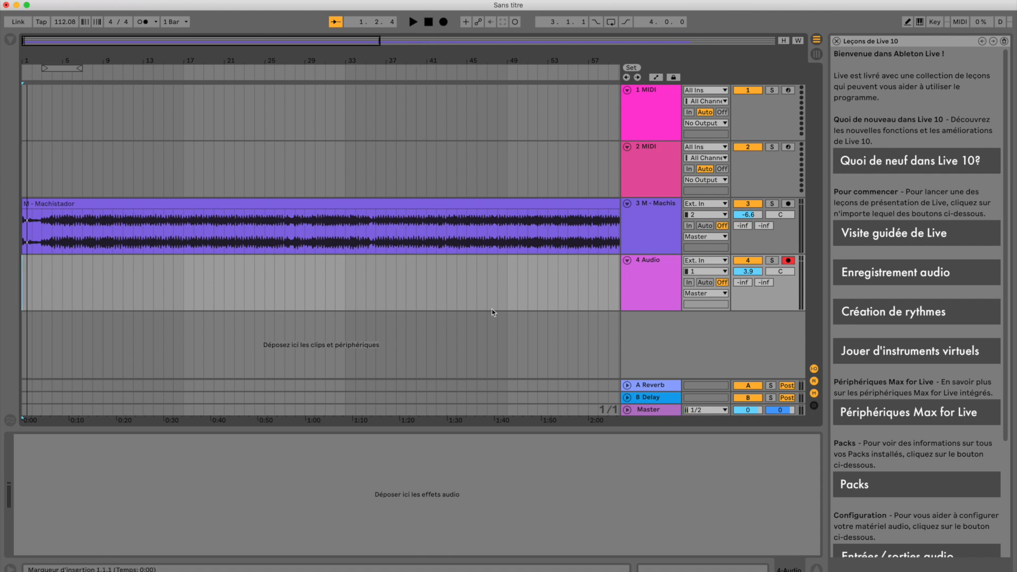
- Disarm the 4 Audio track, choose input channel 1 for it, and check the song track's input channel options
click(516, 305)
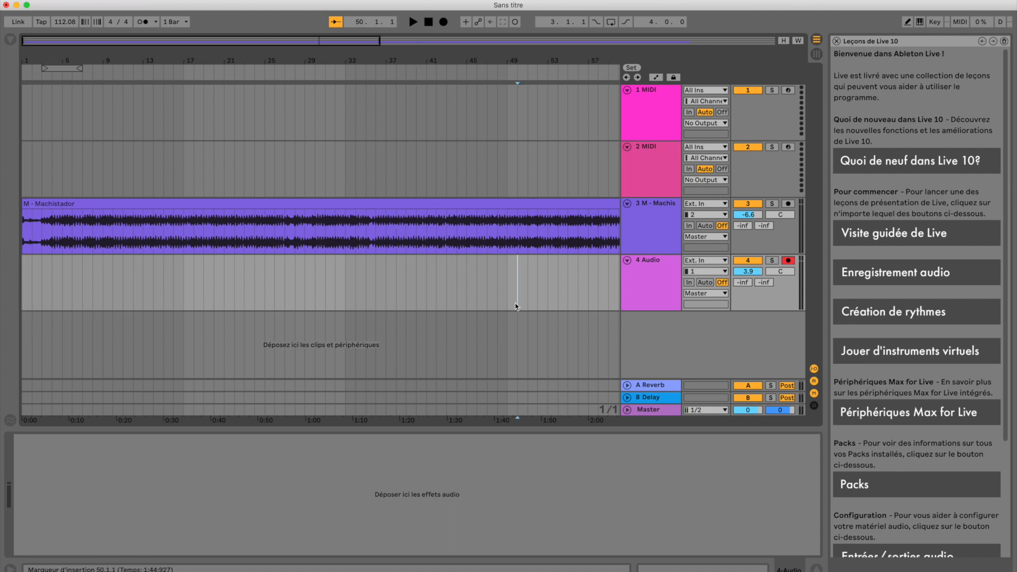
click(791, 263)
click(697, 271)
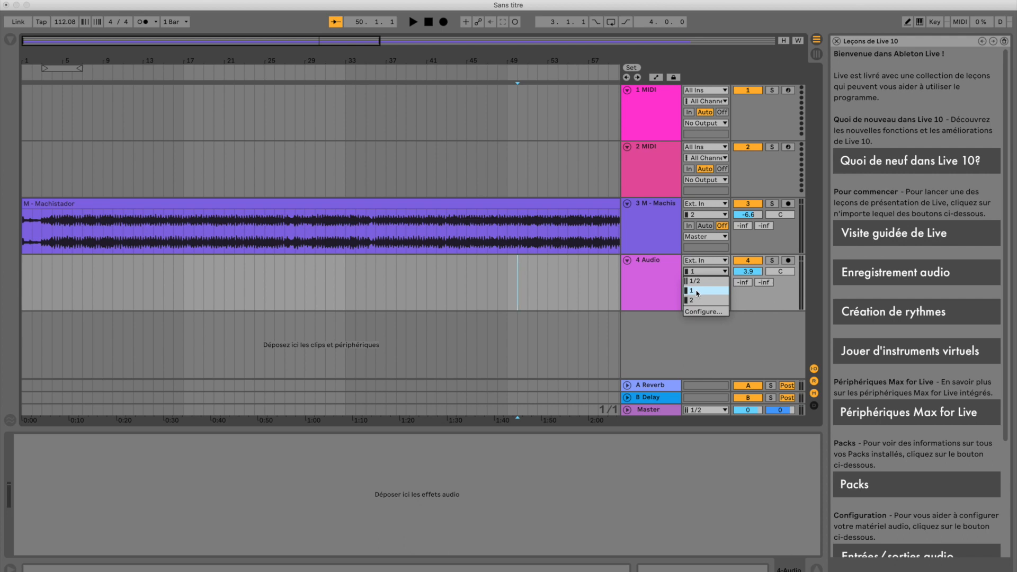
click(697, 291)
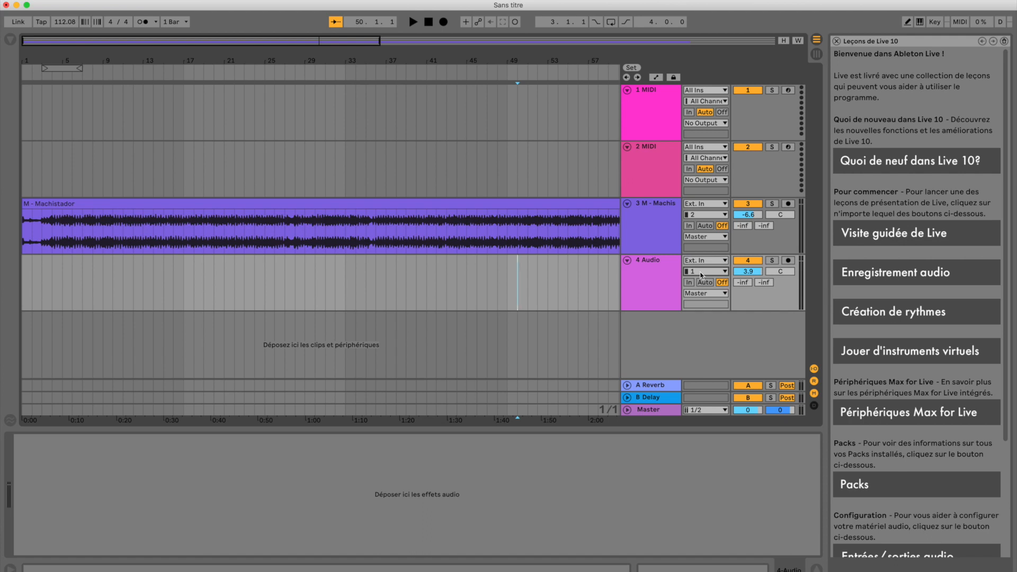
click(698, 216)
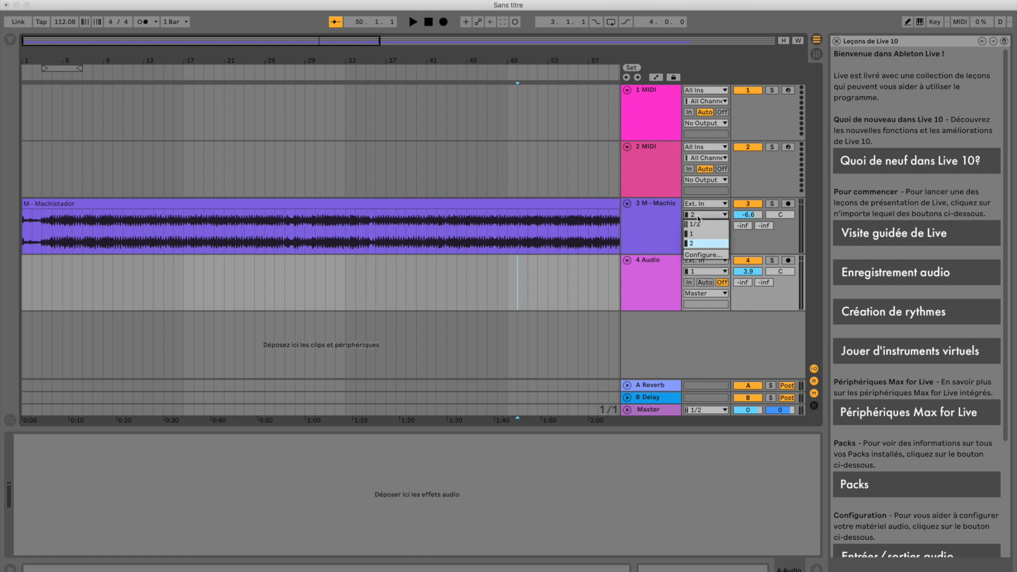
click(698, 216)
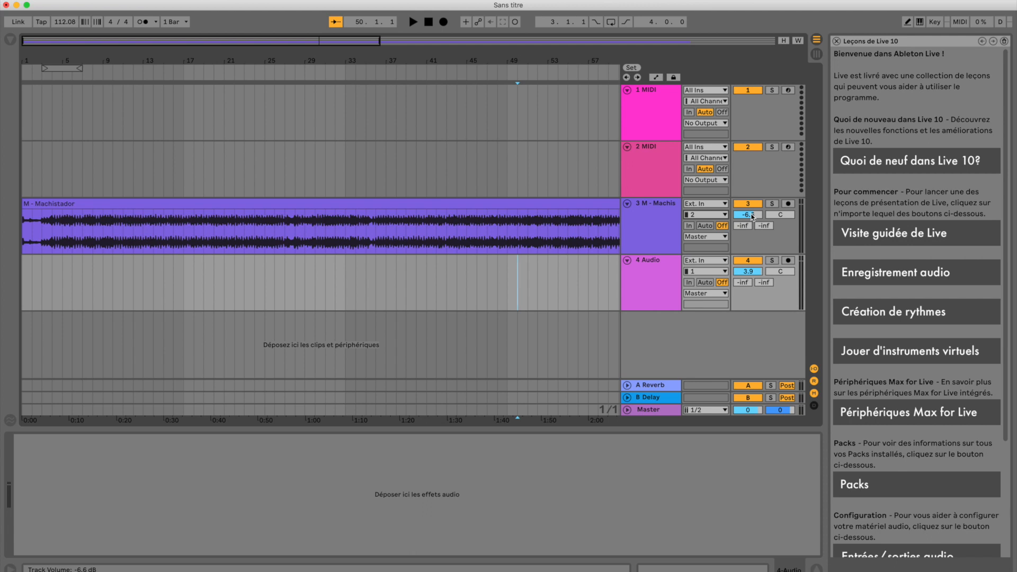
- Set the song track's volume to -6.4 dB and the 4 Audio track's volume to 0.5 dB
drag(748, 214, 748, 190)
drag(748, 272, 747, 280)
drag(748, 281, 748, 281)
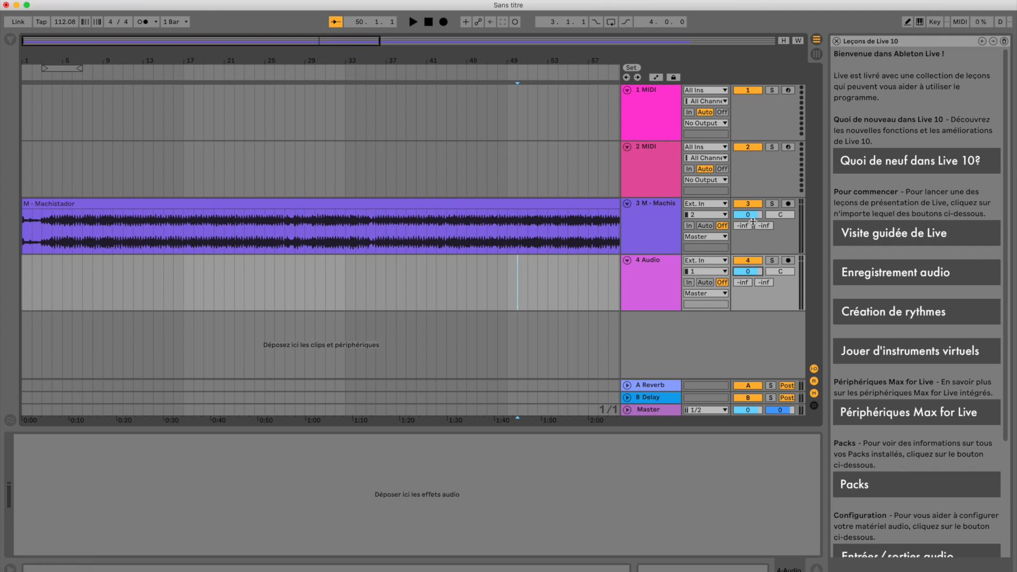
drag(753, 218, 748, 215)
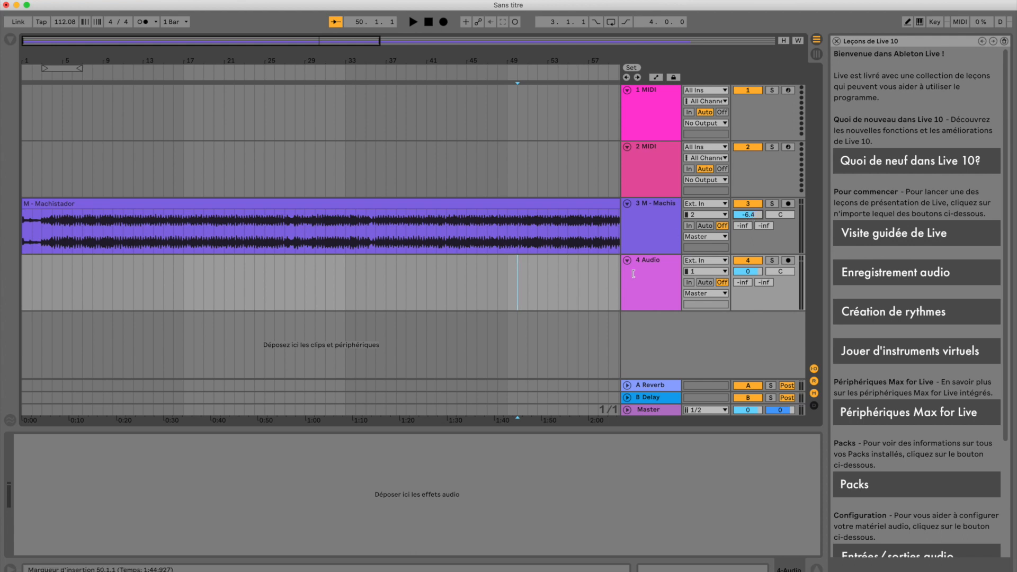
drag(748, 272, 747, 271)
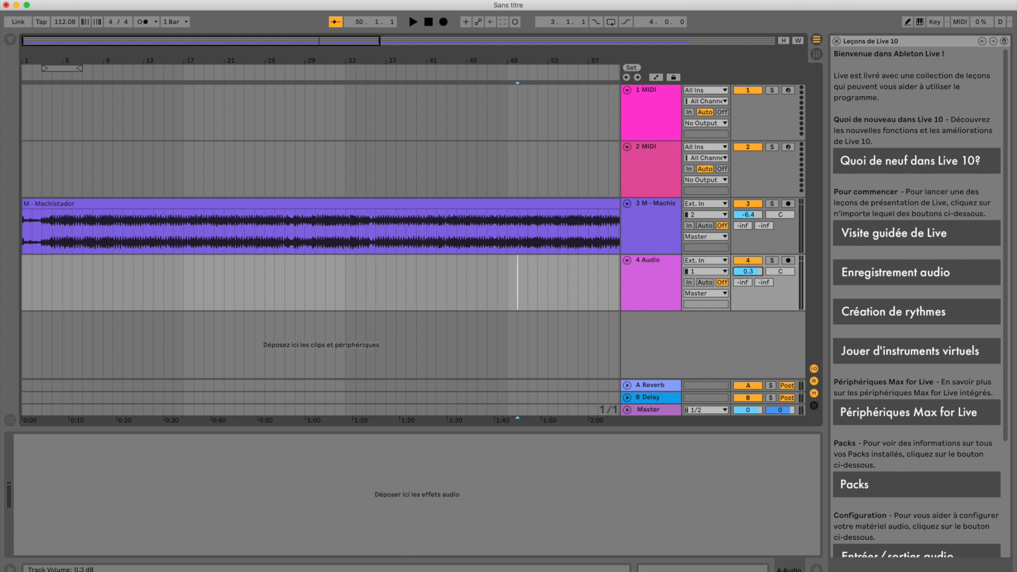
drag(748, 271, 748, 271)
- Arm the 4 Audio track and record a take on it from bar 2 to about bar 14
click(789, 261)
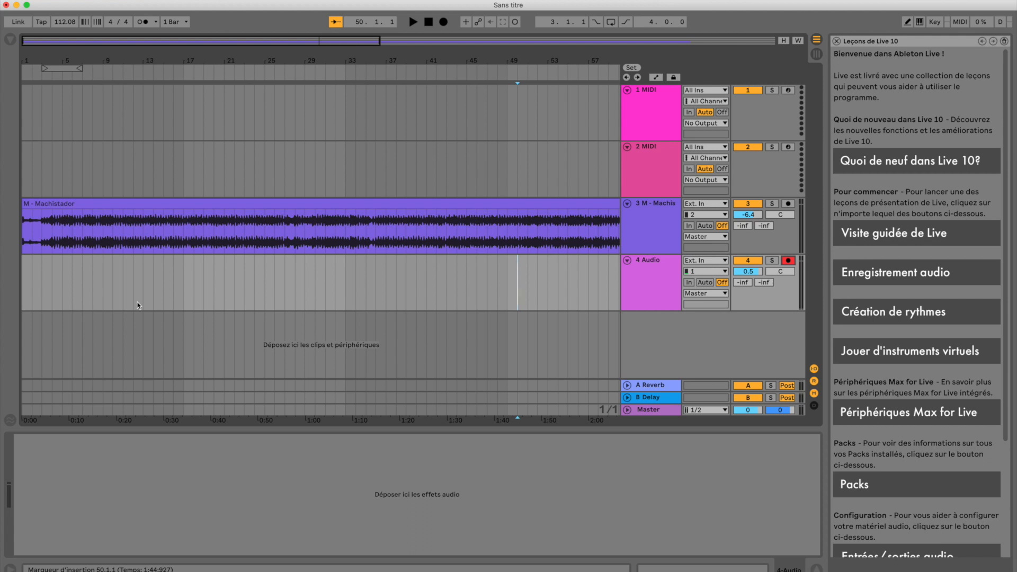
click(40, 292)
click(444, 22)
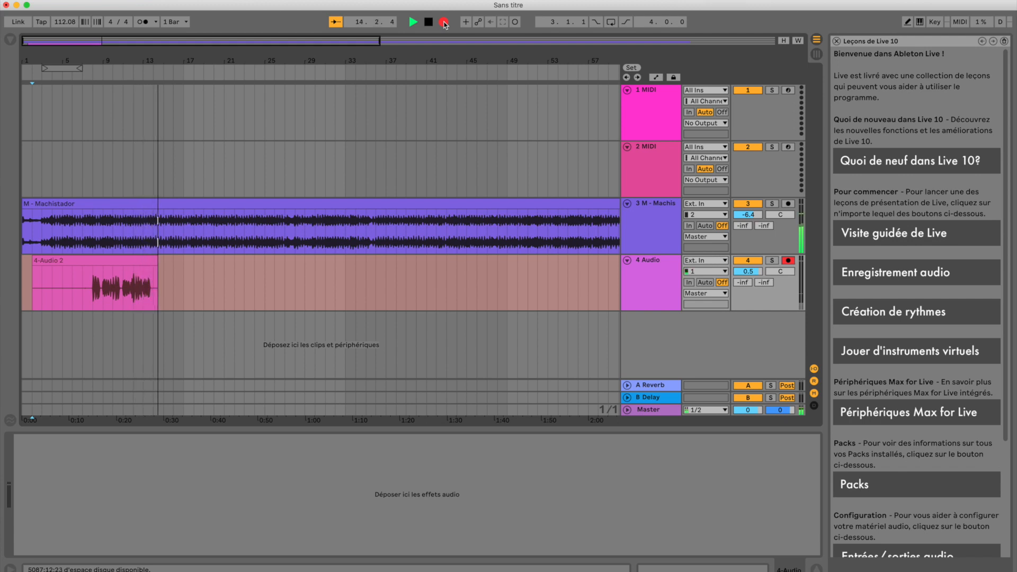
click(444, 22)
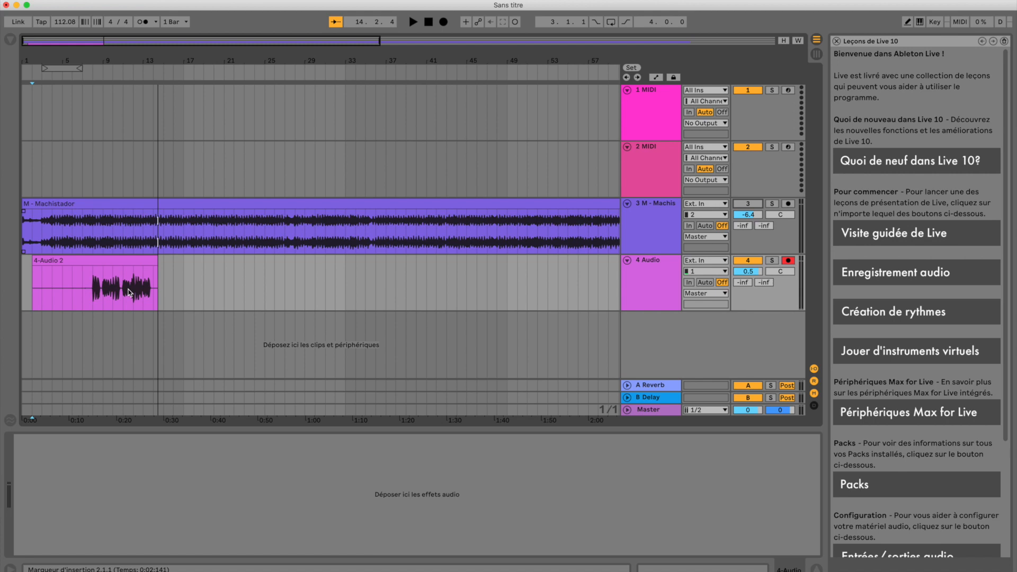
- Listen to the recorded take from bar 7 with the song track muted
click(83, 280)
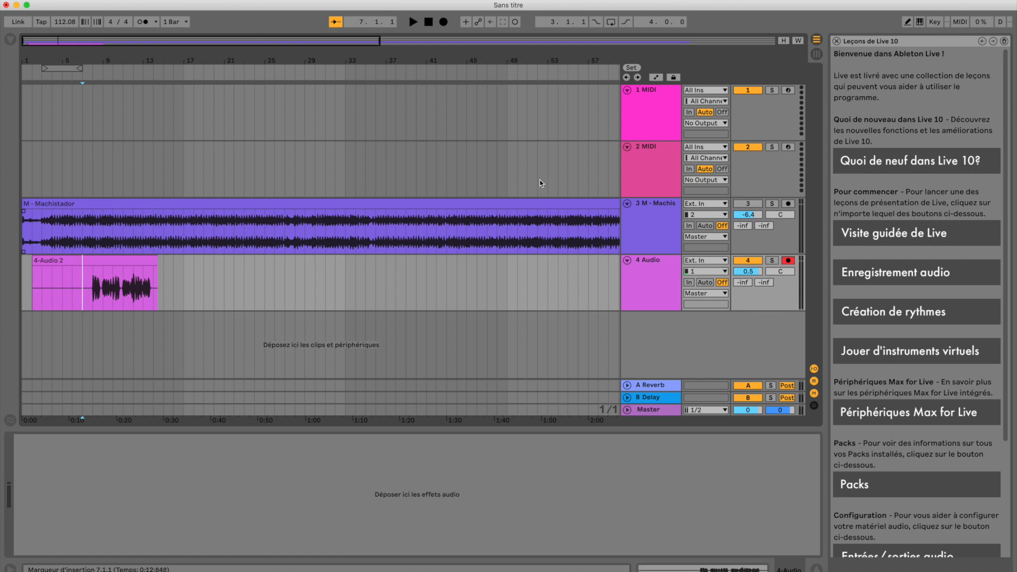
click(413, 21)
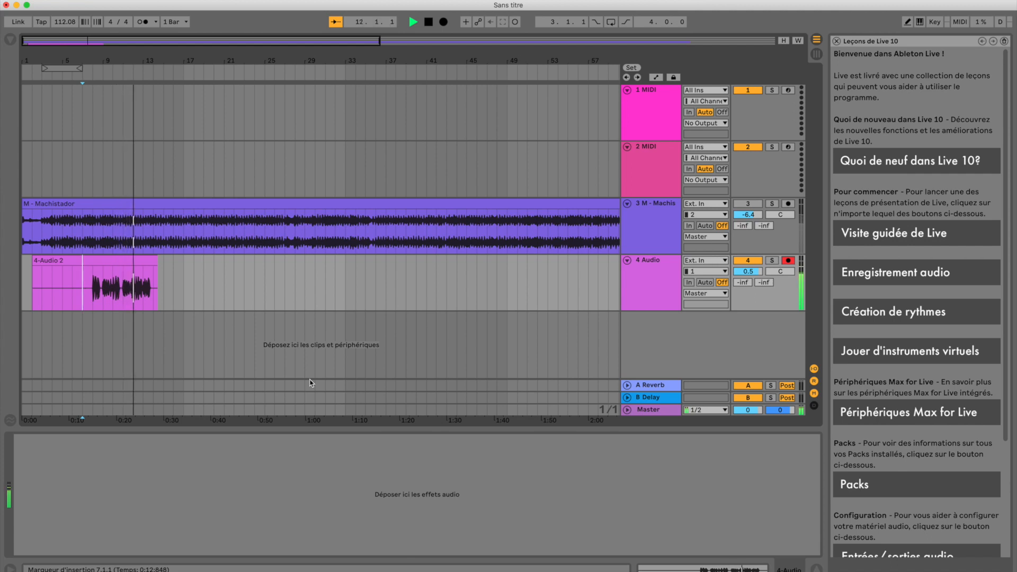
key(space)
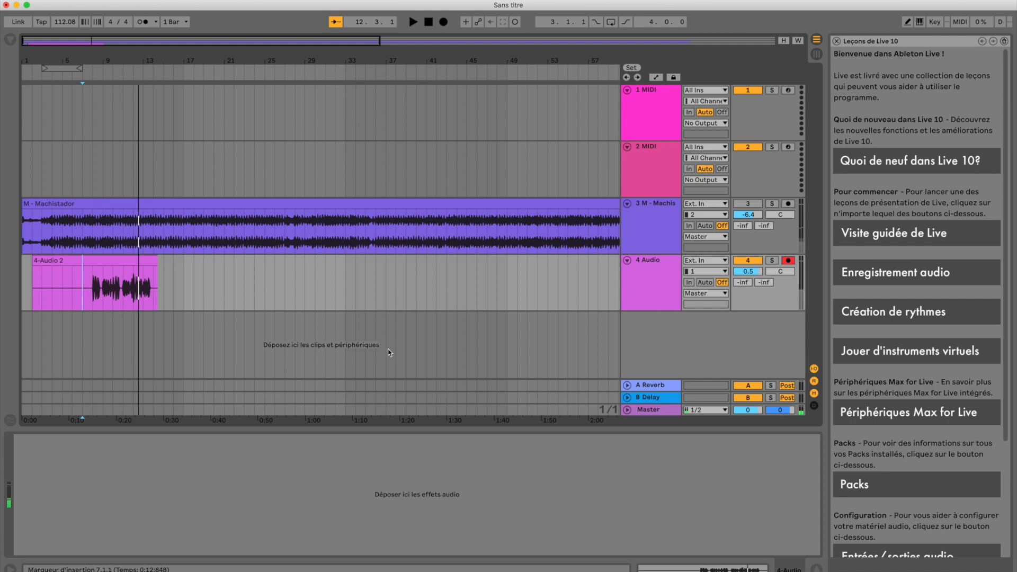
- Unmute the song track and play it together with the recorded take from bar 7
click(97, 294)
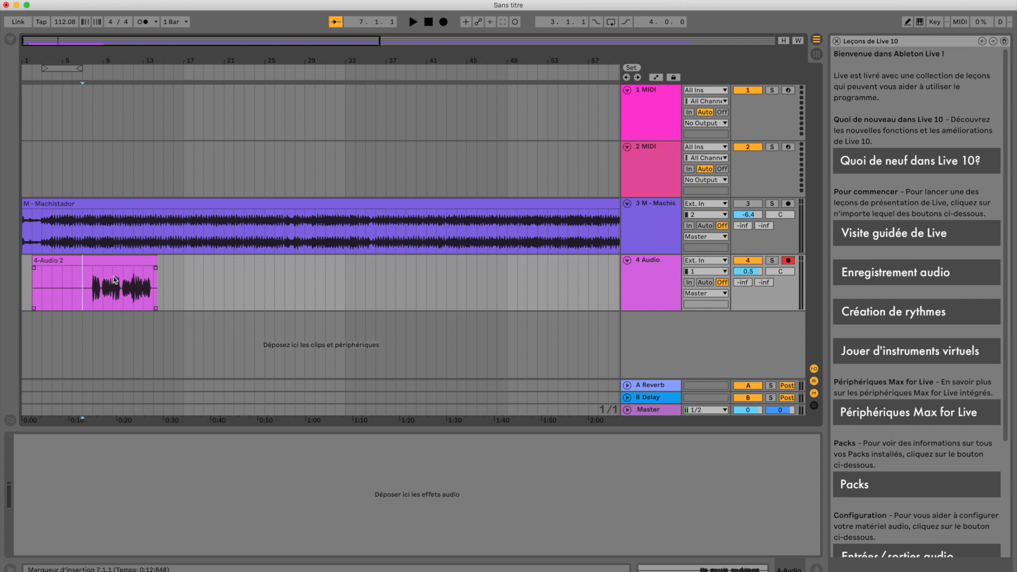
click(747, 205)
key(space)
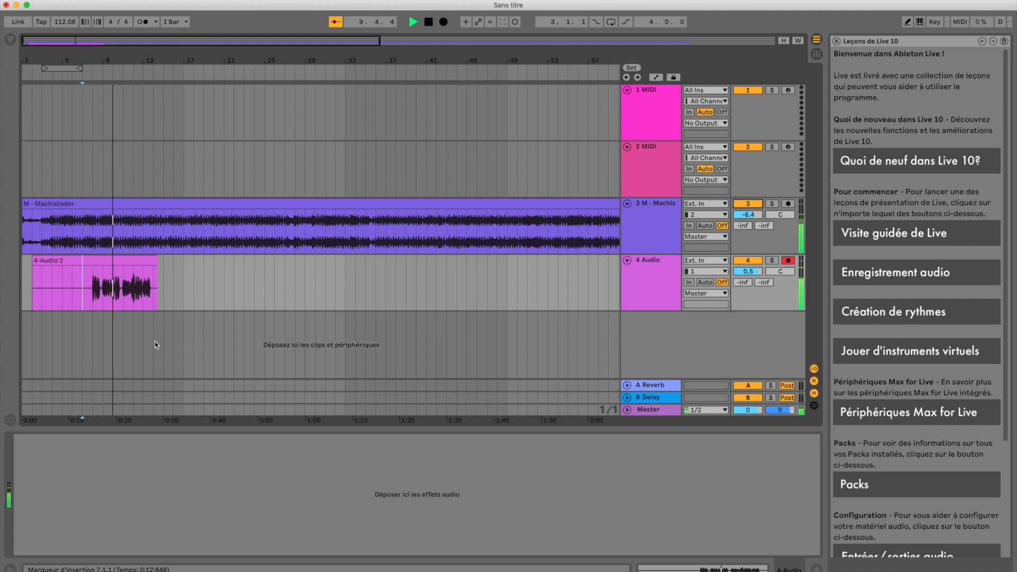
key(space)
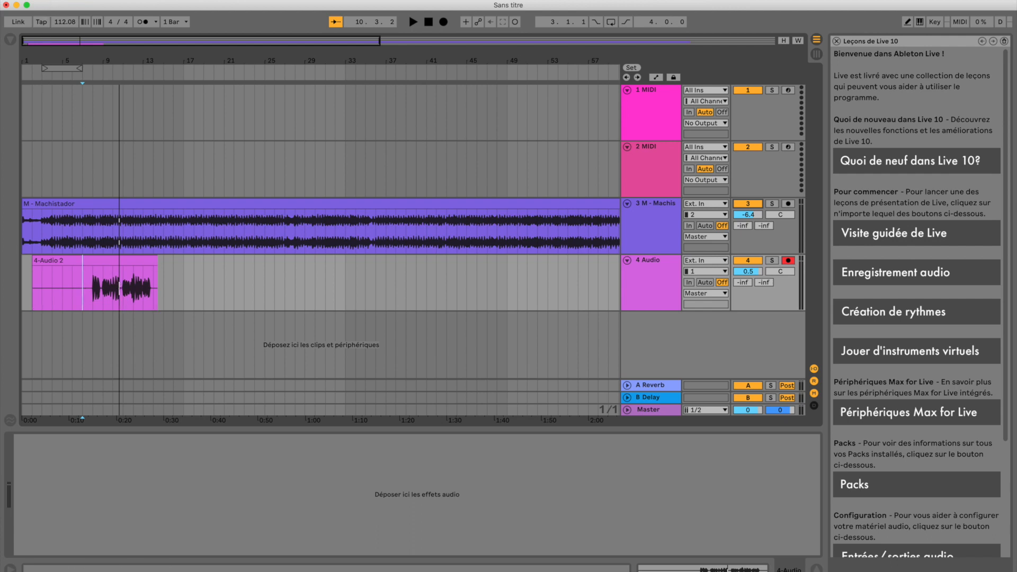
- Export the Master as an MP3 starting at bar 7 with a length of 14 bars, saved as test in the M - Machistador folder
click(33, 0)
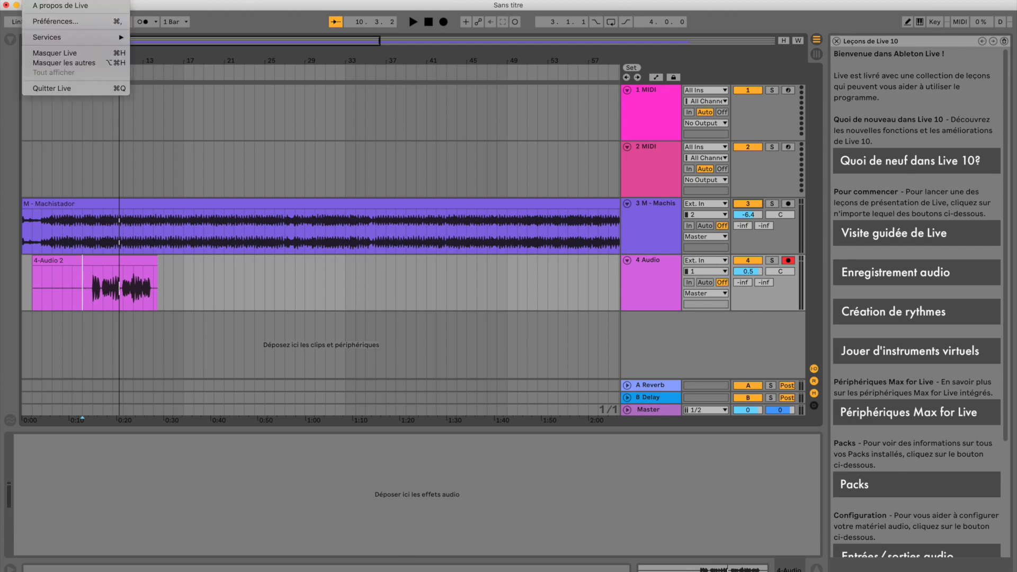
mouse_move(61, 0)
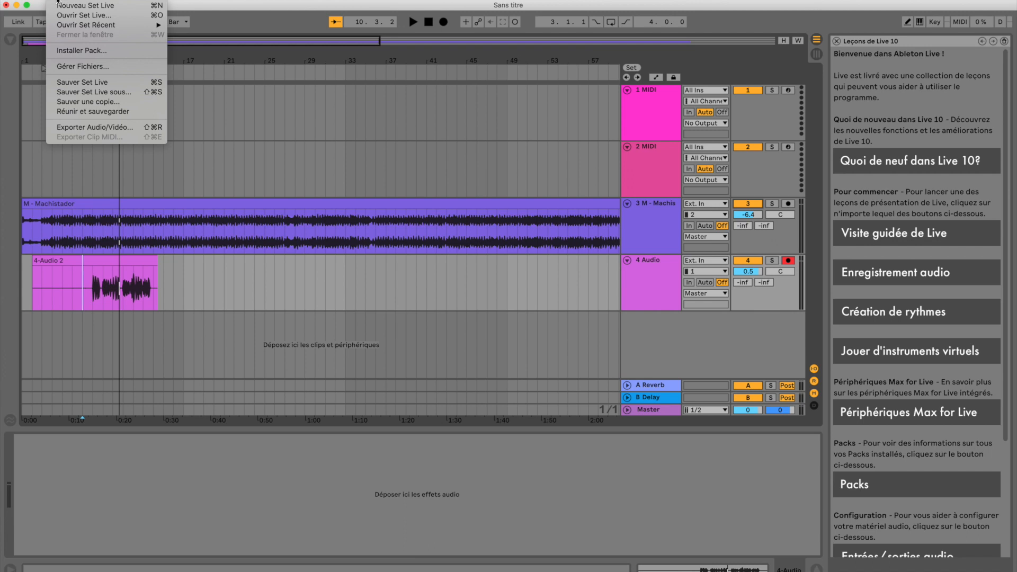
click(77, 127)
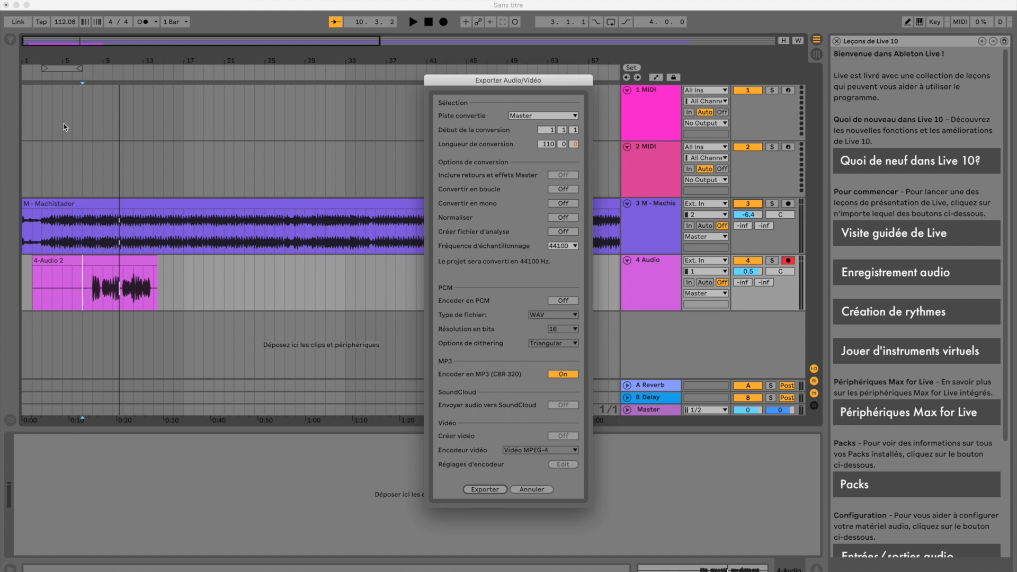
click(553, 132)
text(7)
click(552, 146)
text(14)
click(484, 488)
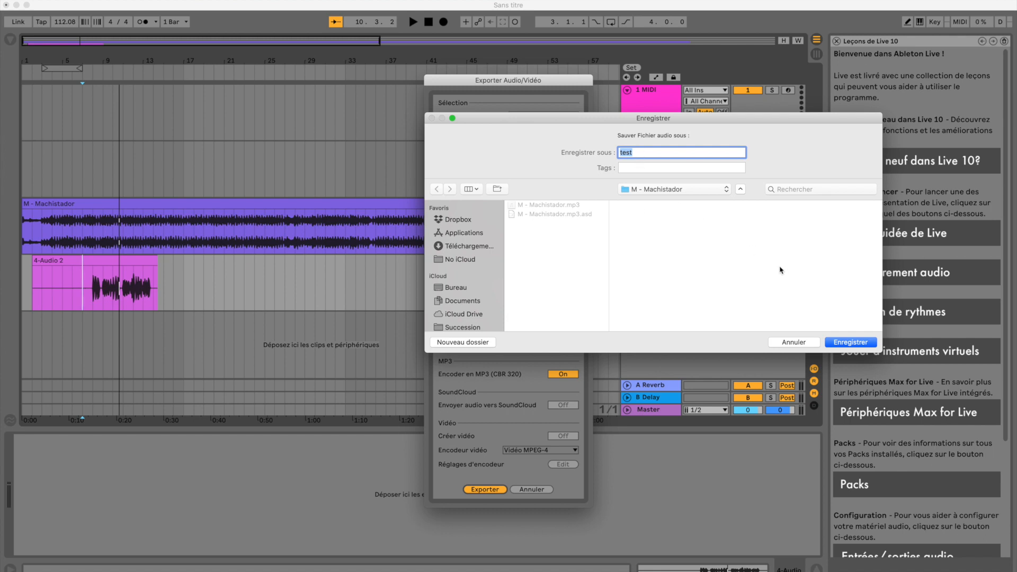
click(850, 342)
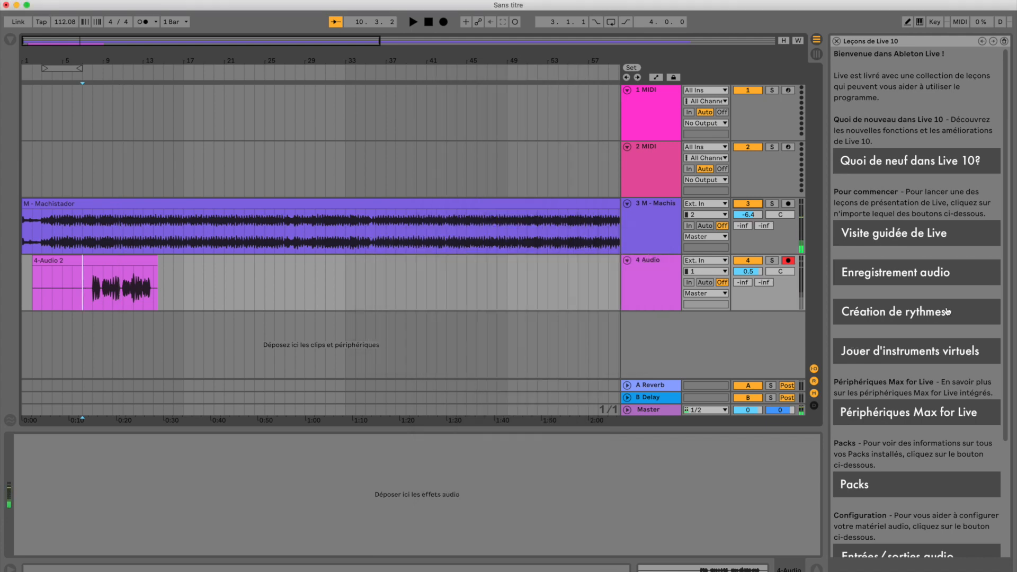
- Switch to Finder, play the exported test.mp3 in the Music app, and return to the Live set
key(super+Tab)
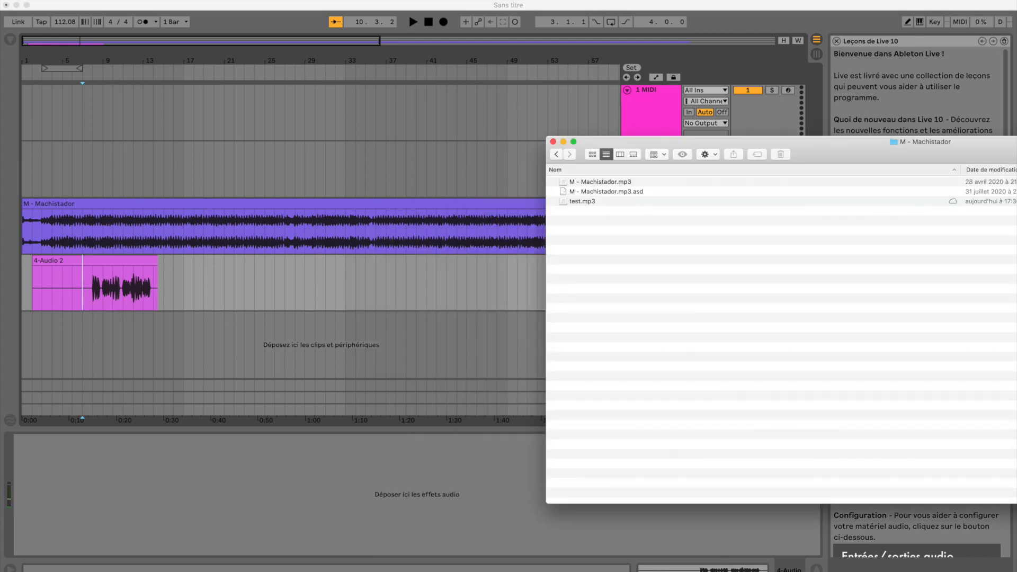
click(588, 206)
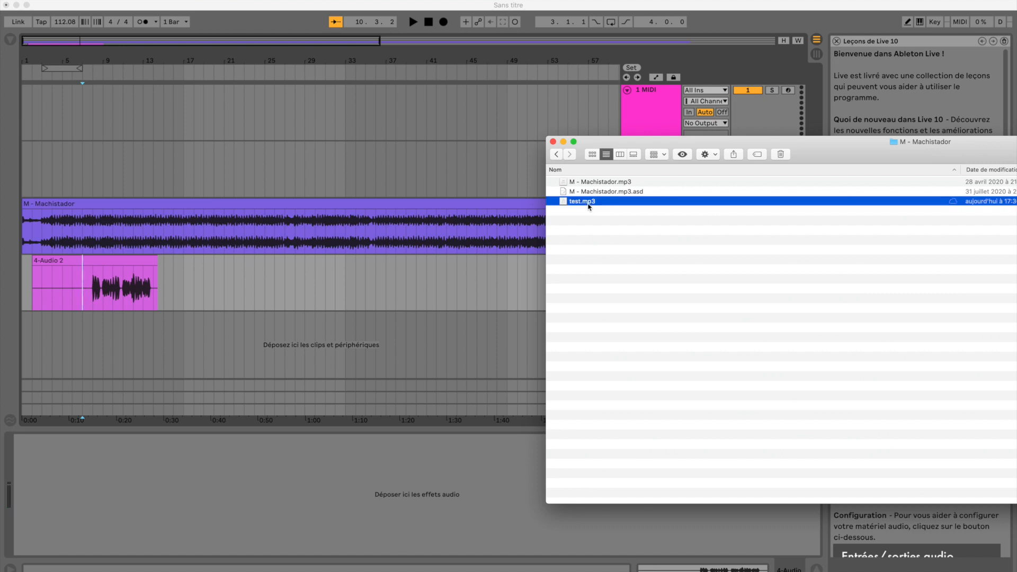
double_click(588, 206)
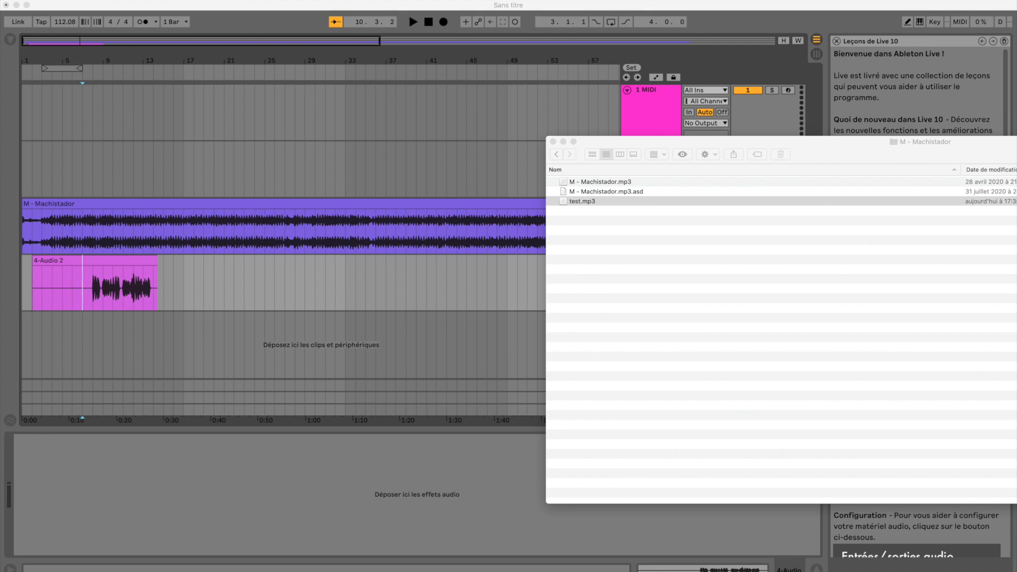
click(1015, 502)
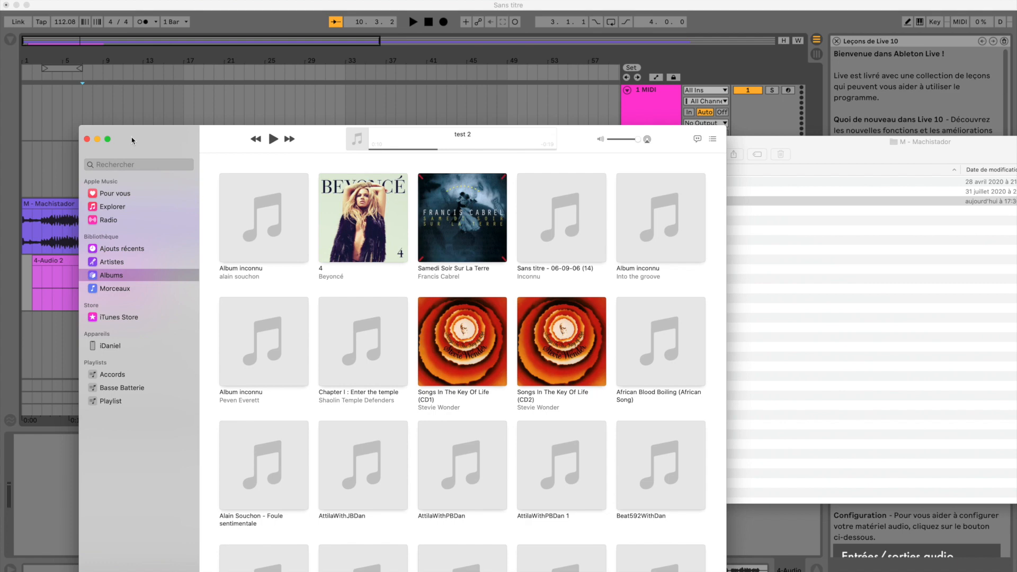
click(97, 139)
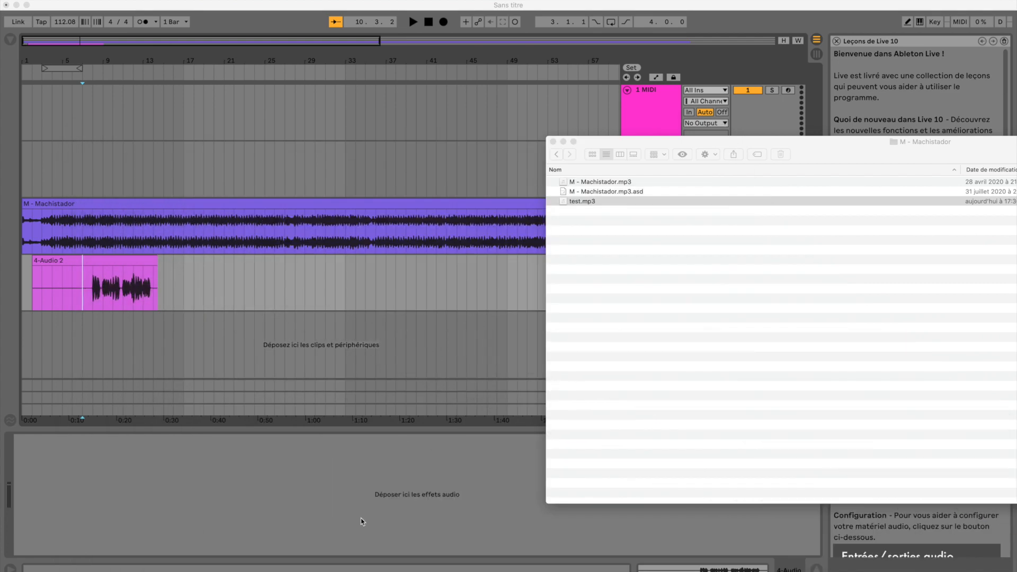
click(324, 364)
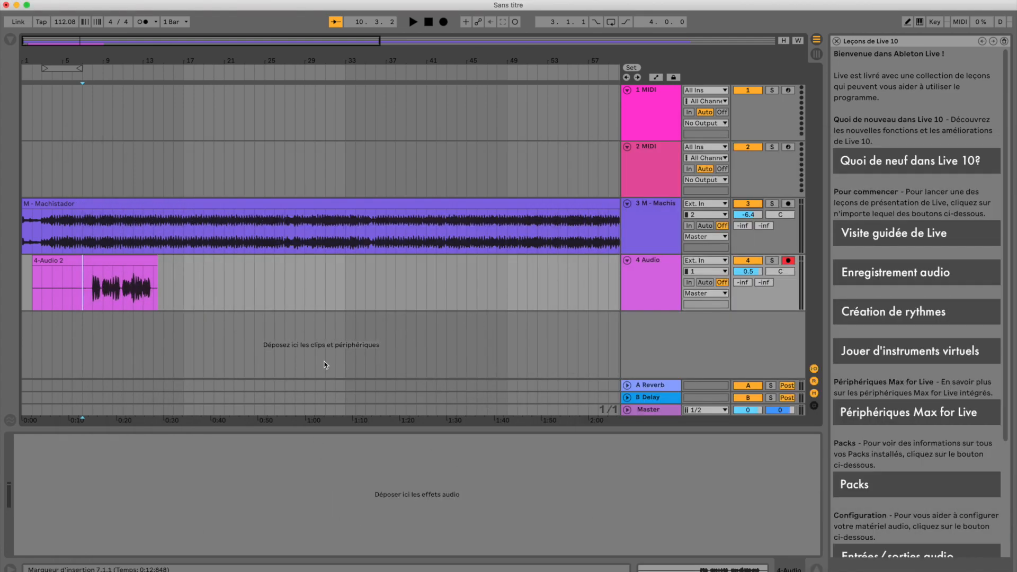